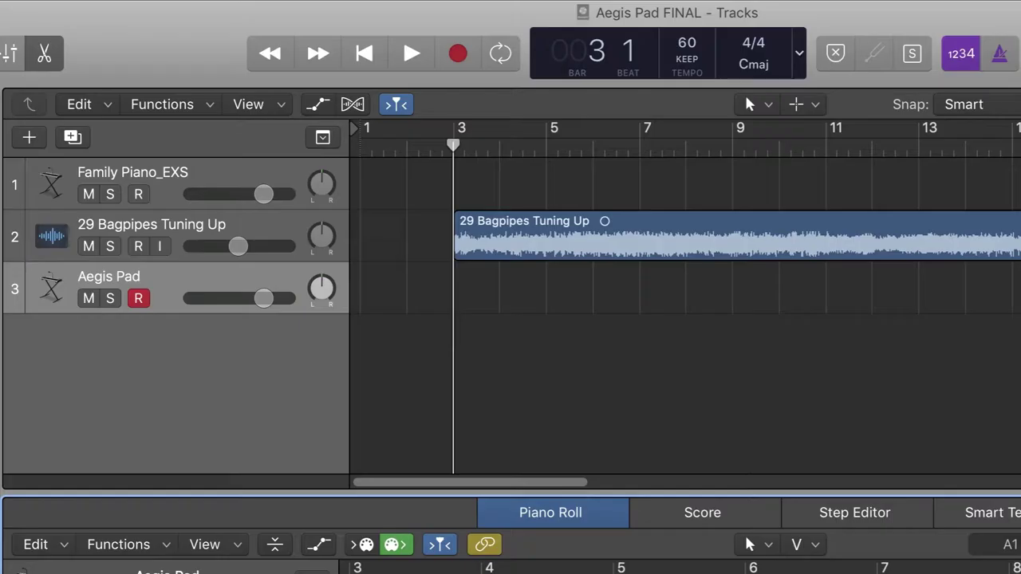
Step: Start playback of the Aegis Pad project to hear the original pad
key(space)
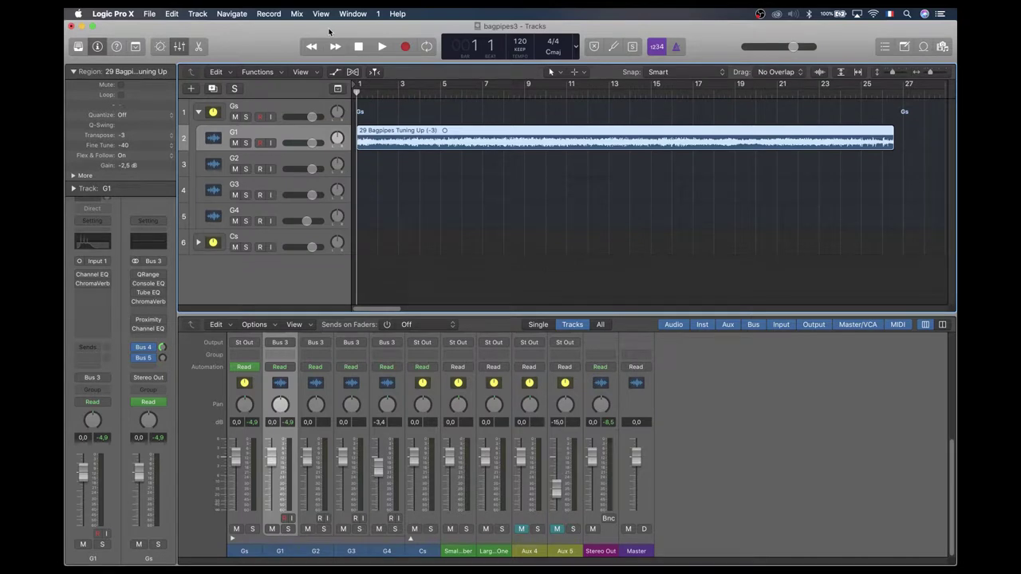
Step: Play the bagpipe tracks G1–G4 grouped under Gs
key(space)
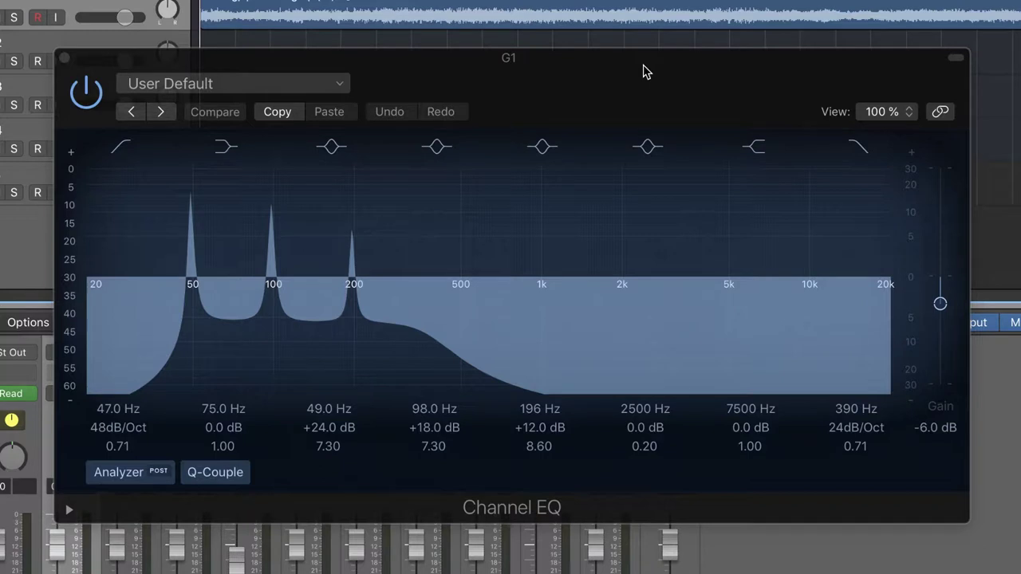
Step: Play G1 and watch its Channel EQ analyzer over the 49, 98 and 196 Hz boosts
key(space)
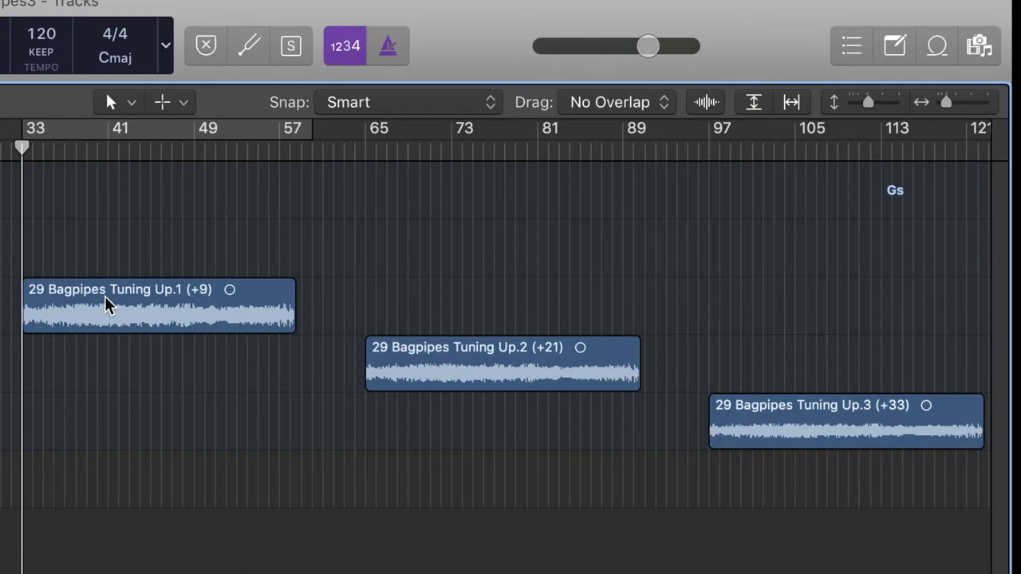
Step: Select the Up.1, Up.2 and Up.3 regions, transposed +9, +21 and +33, in turn
click(106, 303)
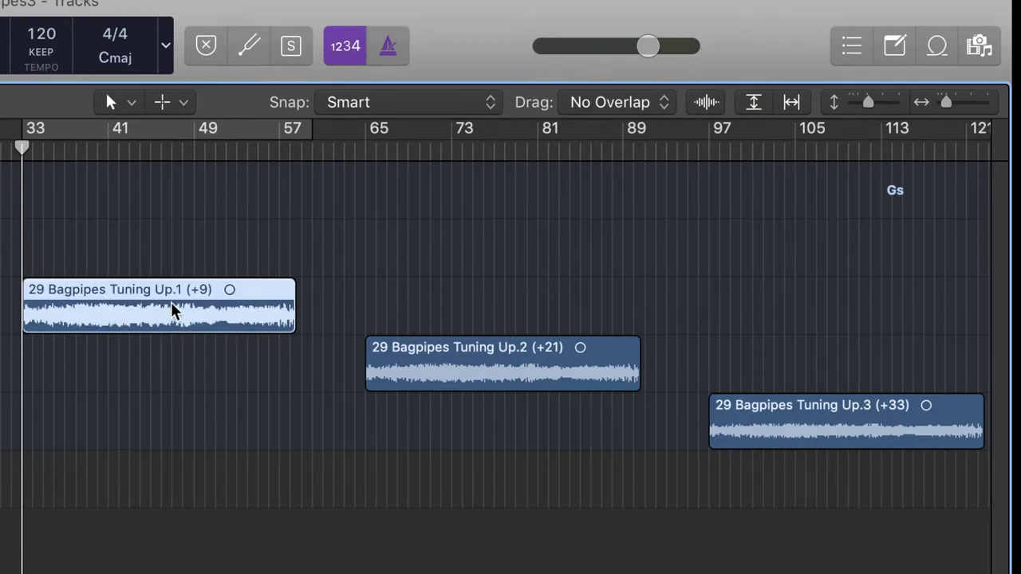
click(458, 363)
click(795, 423)
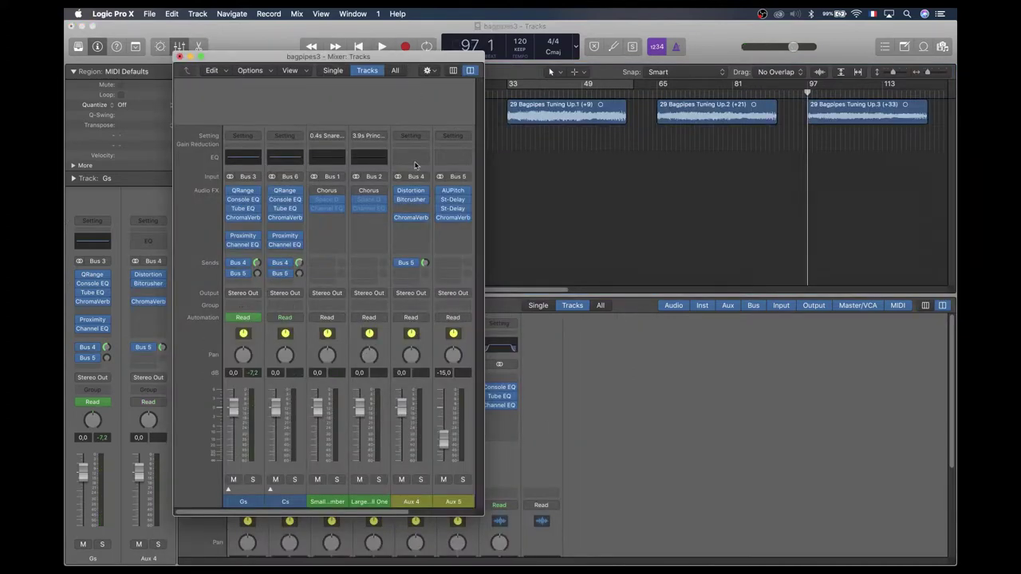
Step: Inspect Aux 4's Distortion, Bitcrusher and ChromaVerb, then close their windows
click(412, 191)
click(410, 200)
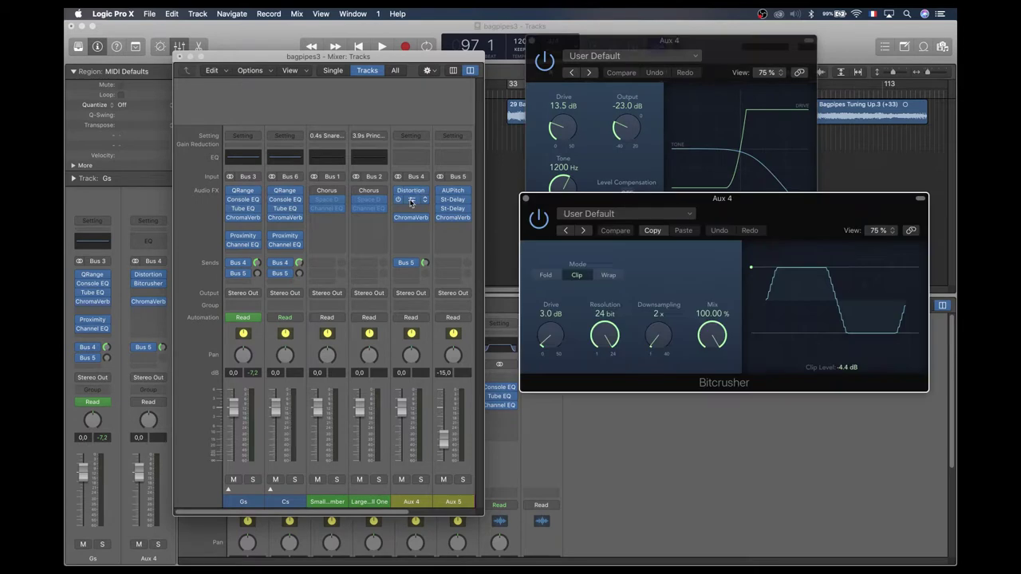
click(410, 217)
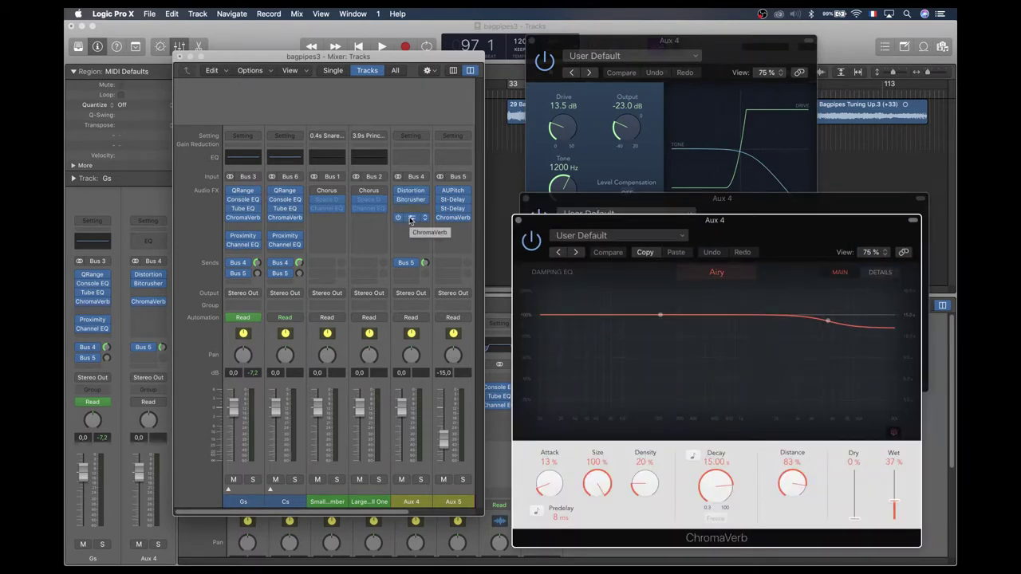
key(v)
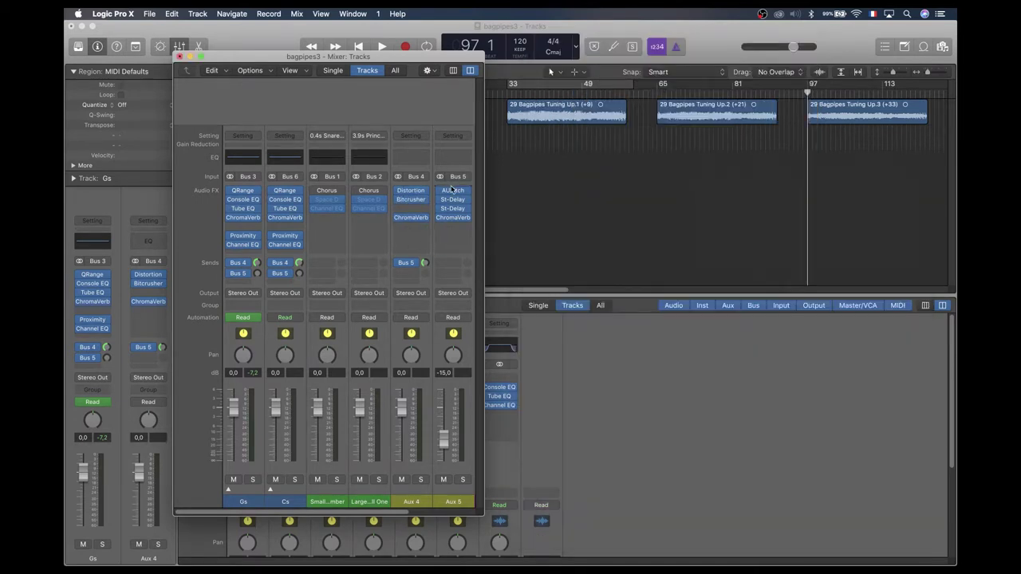
Step: Open Aux 5's AUPitch, Stereo Delay and ChromaVerb effects
click(452, 190)
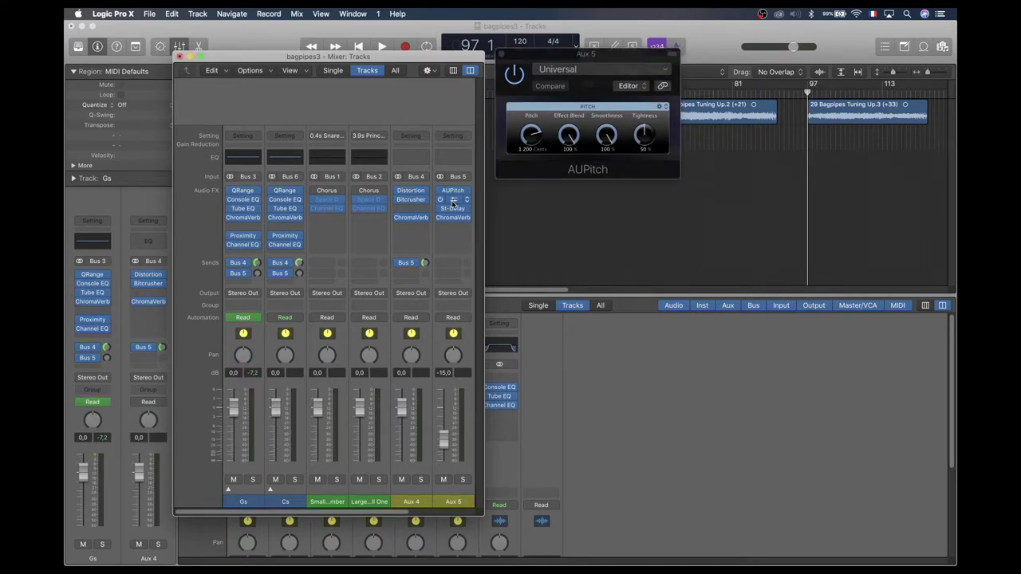
click(452, 200)
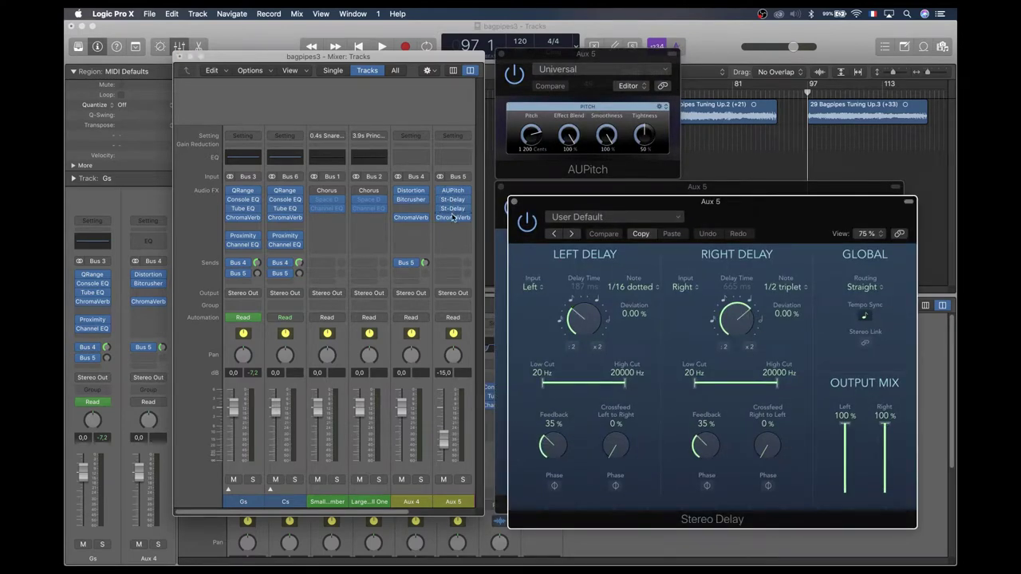
click(452, 220)
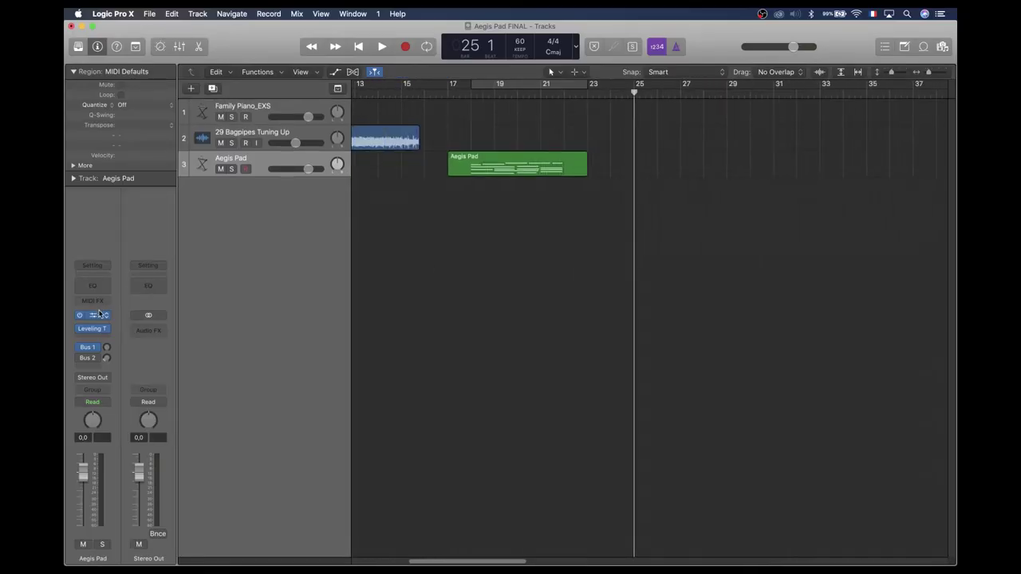
Step: Open the Aegis Pad EXS24's Instrument Editor and show only the Layer02 zones
click(93, 317)
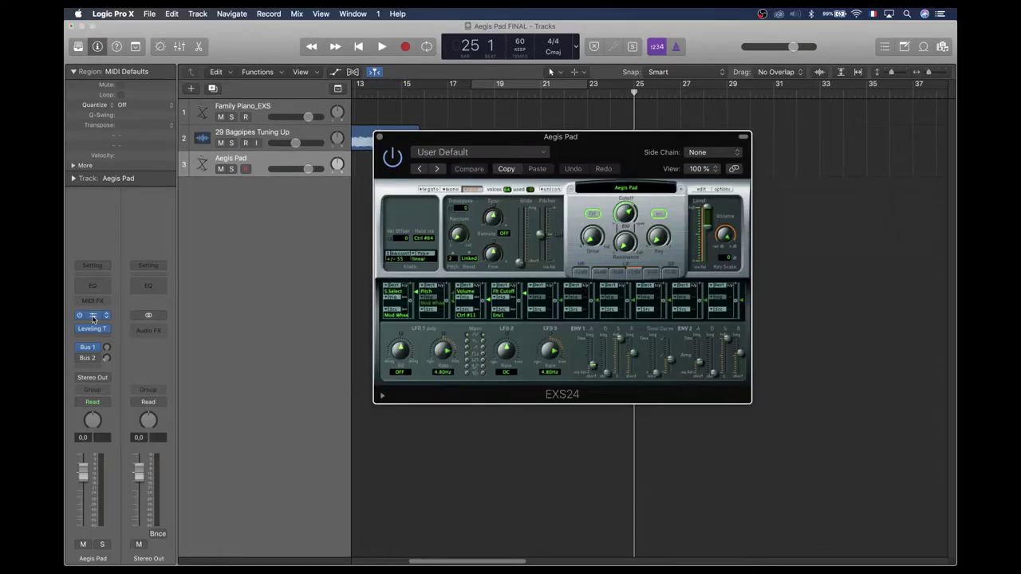
click(699, 190)
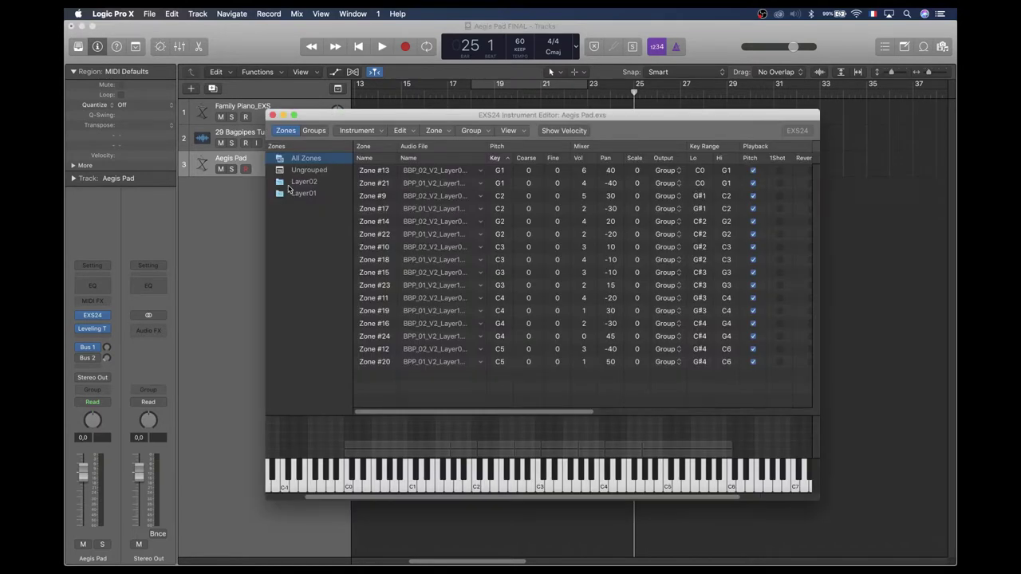
click(291, 185)
scroll(699, 298, right, 5)
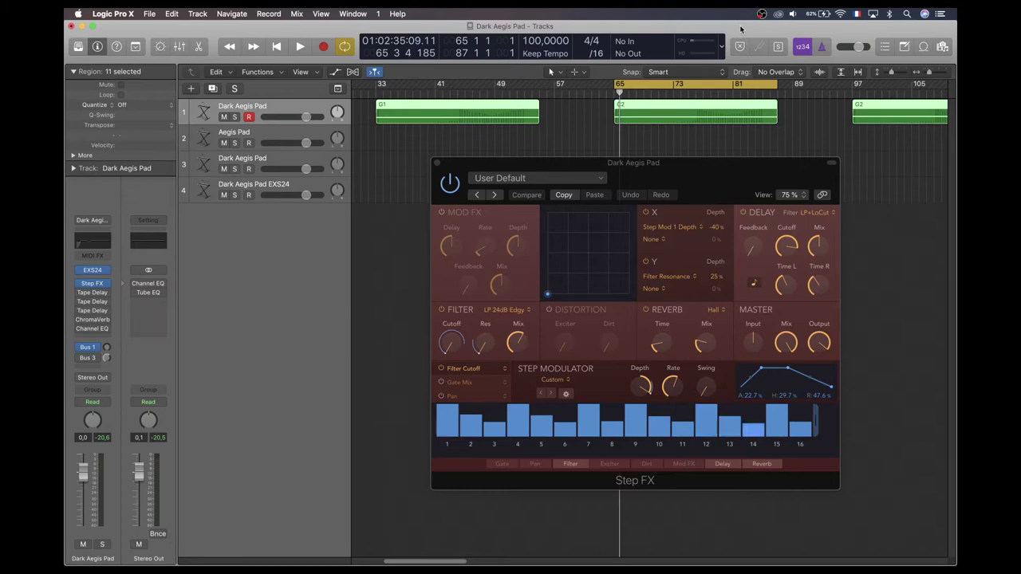
Step: Play the Dark Aegis Pad for a few seconds to hear the Step FX rhythm, then stop
key(space)
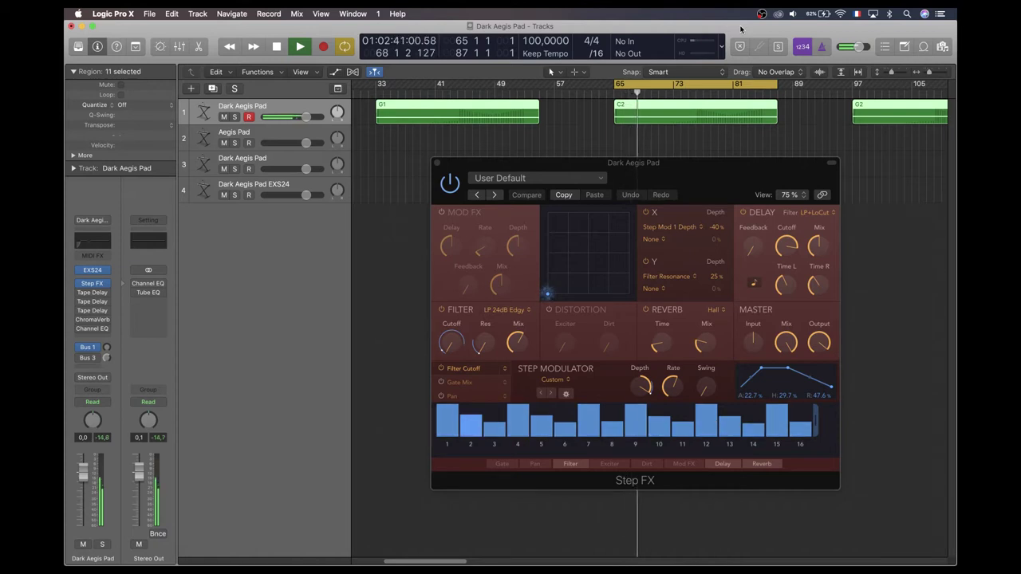
key(space)
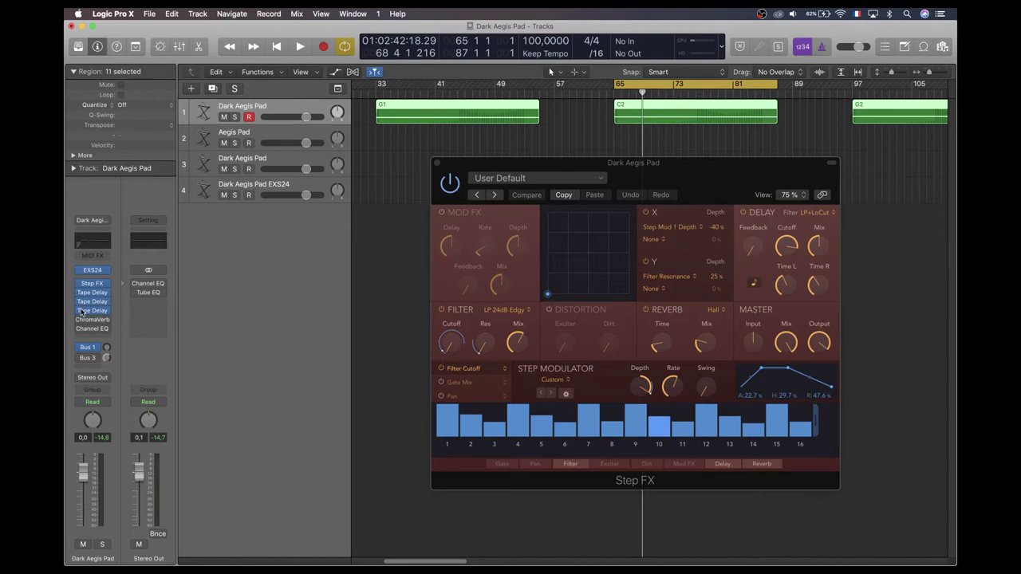
Step: Open all three Tape Delay windows on the Dark Aegis Pad channel to compare settings
click(91, 303)
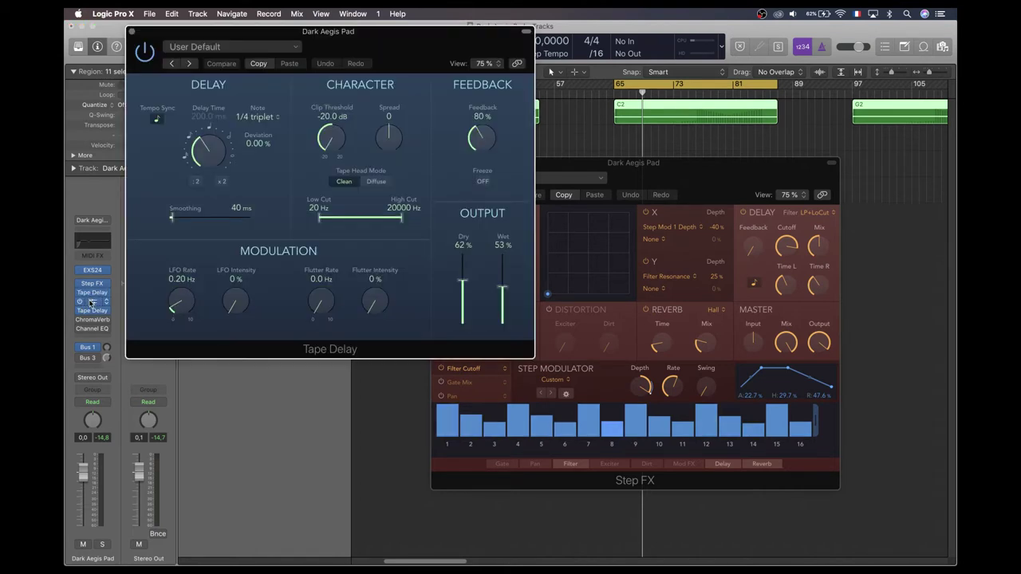
click(91, 303)
click(91, 312)
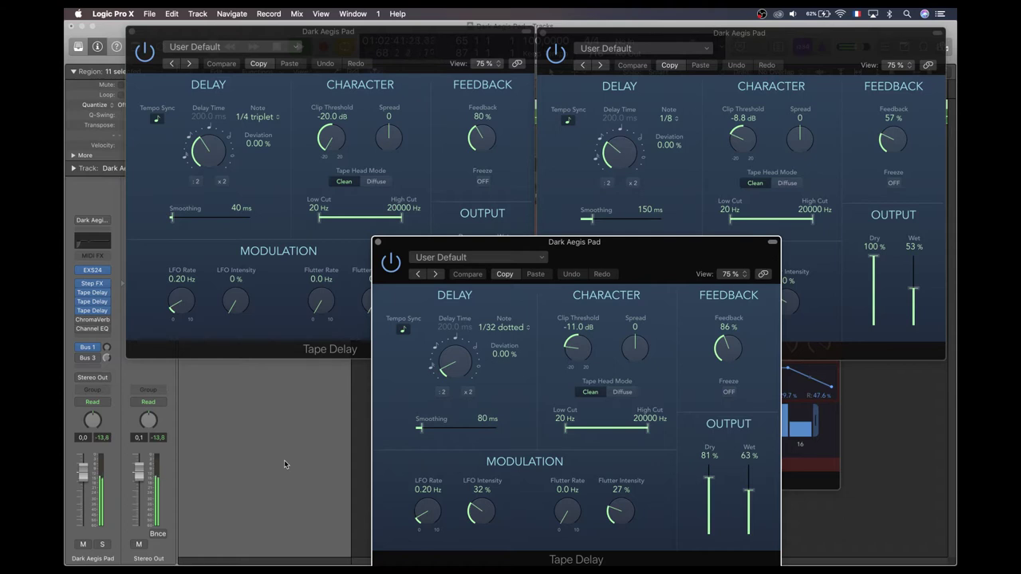
Step: Close the three Tape Delay windows and the Step FX window
mouse_move(96, 348)
click(133, 34)
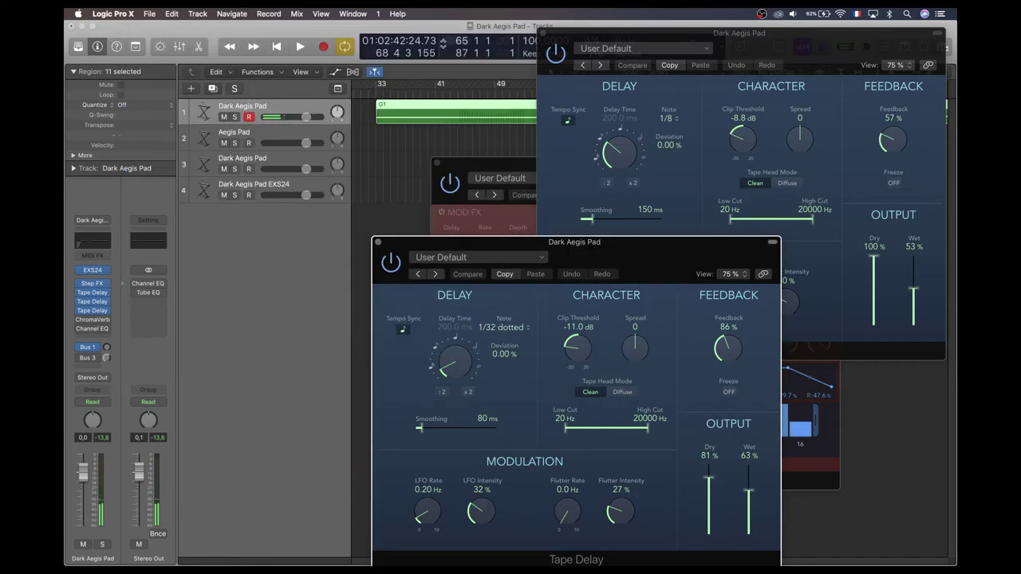
click(543, 34)
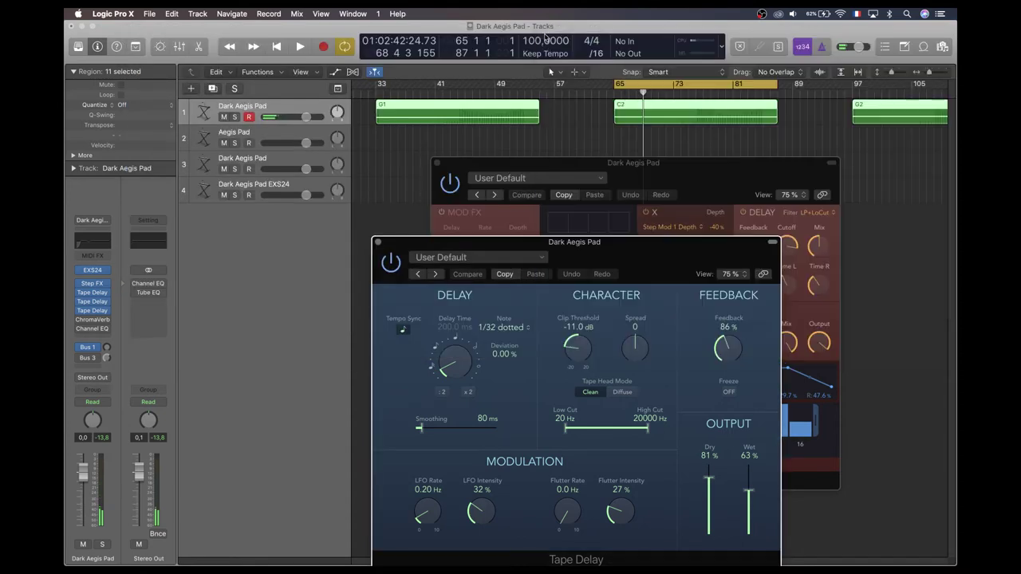
click(379, 242)
click(437, 163)
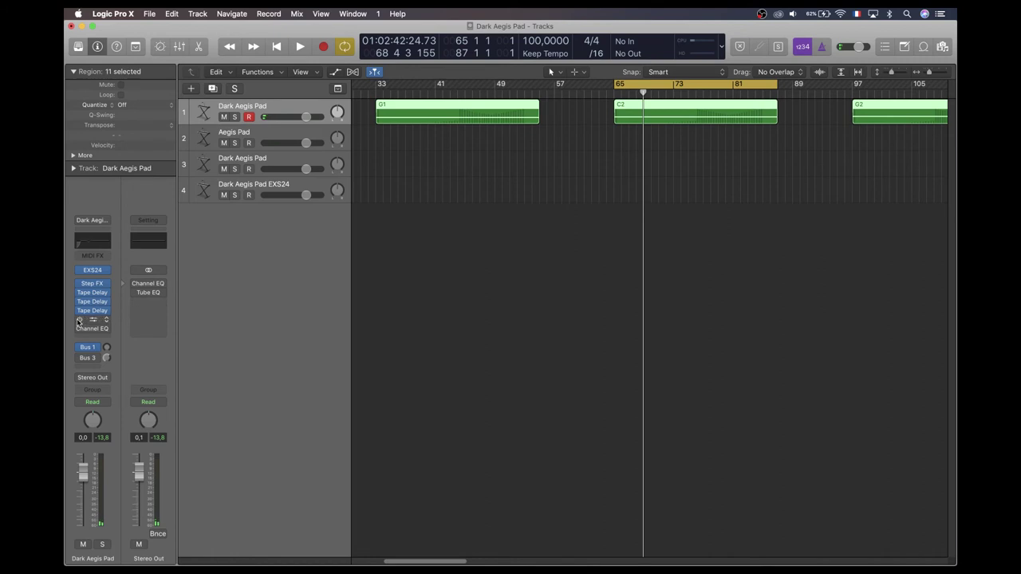
Step: Open the ChromaVerb and Channel EQ windows, with ChromaVerb in front
mouse_move(92, 323)
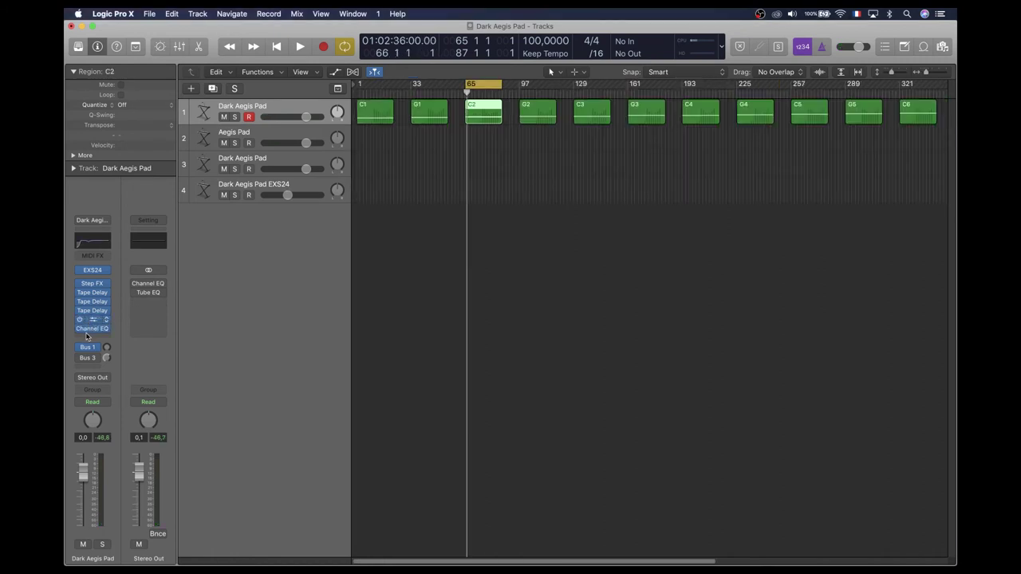
click(92, 322)
click(92, 328)
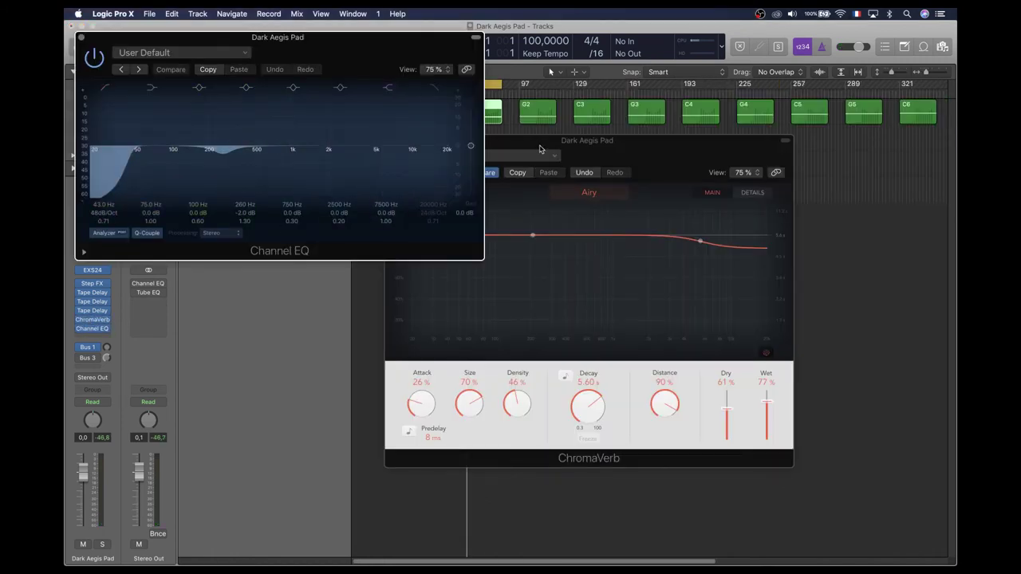
click(540, 149)
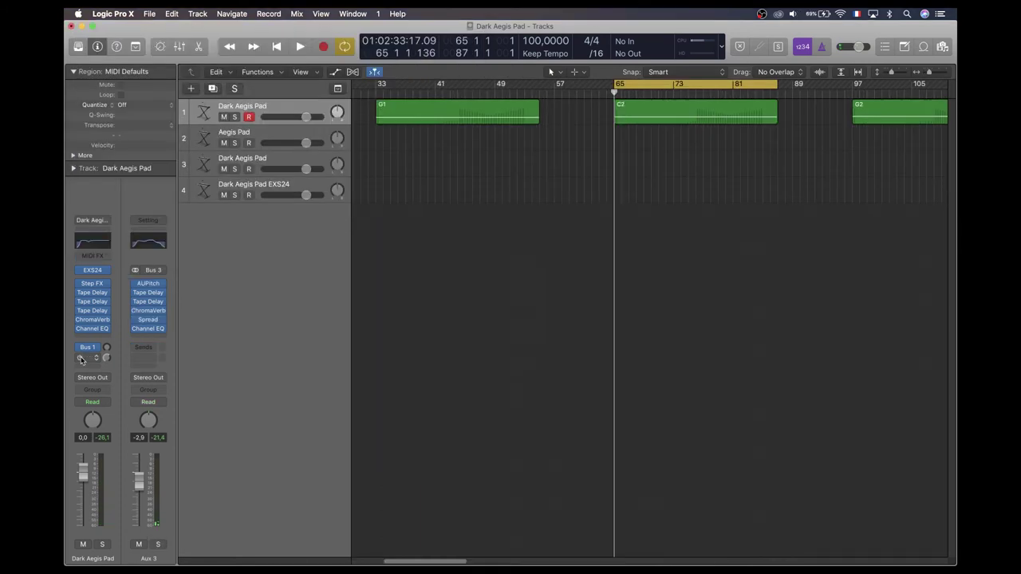
Step: Open Aux 3's AUPitch, two Tape Delays and ChromaVerb, then start playback
click(148, 284)
click(148, 294)
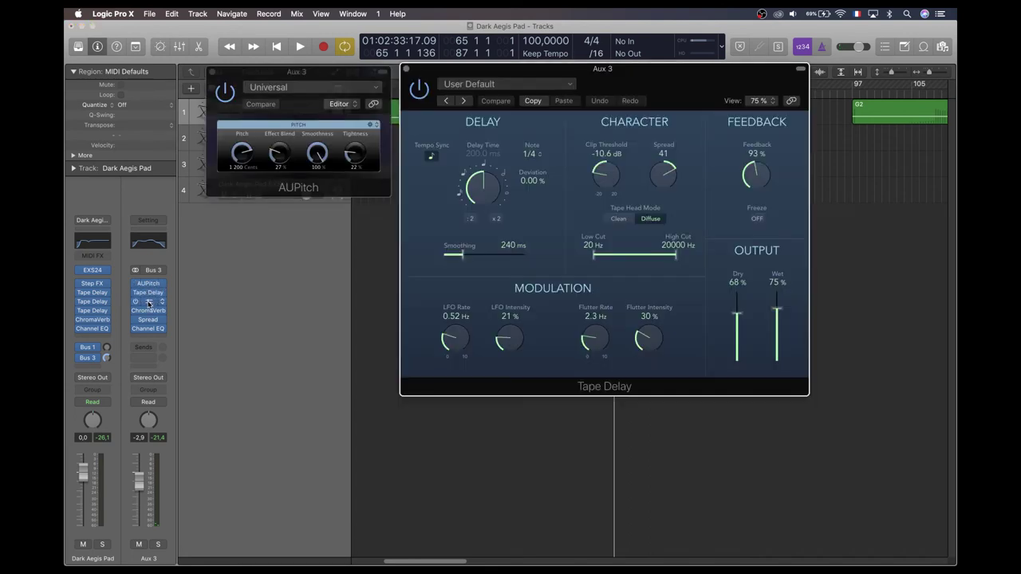
click(147, 302)
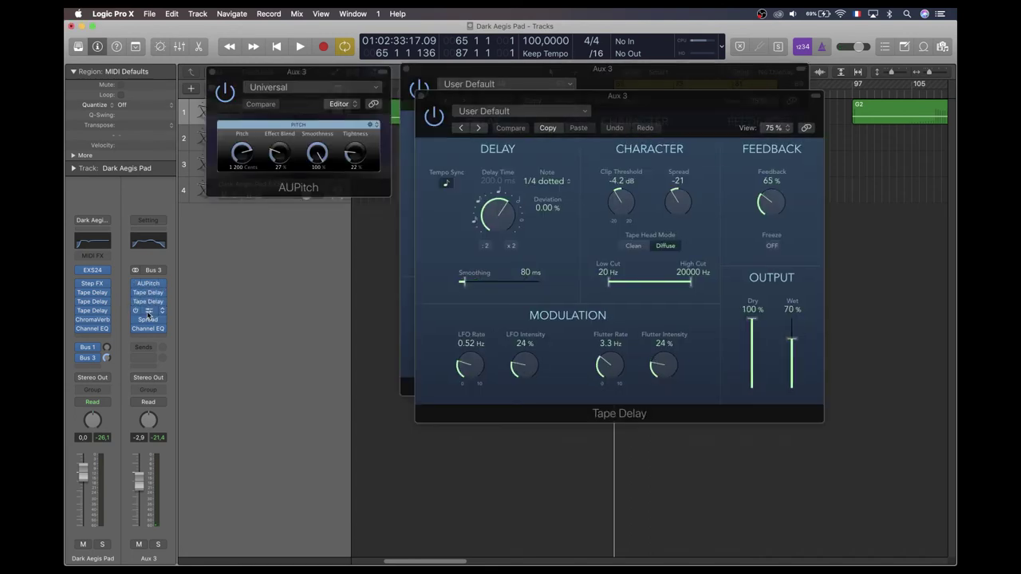
click(148, 311)
key(space)
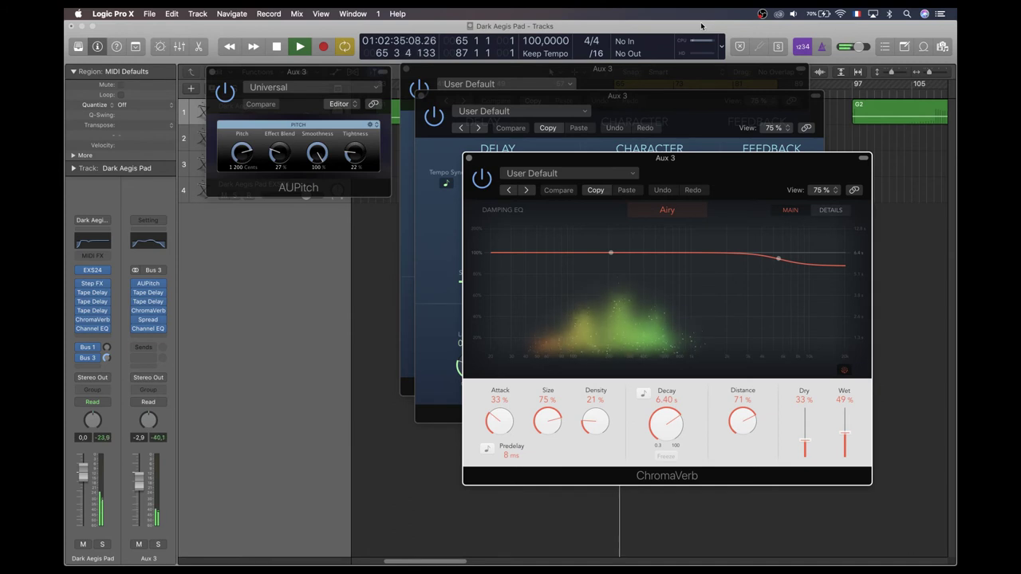